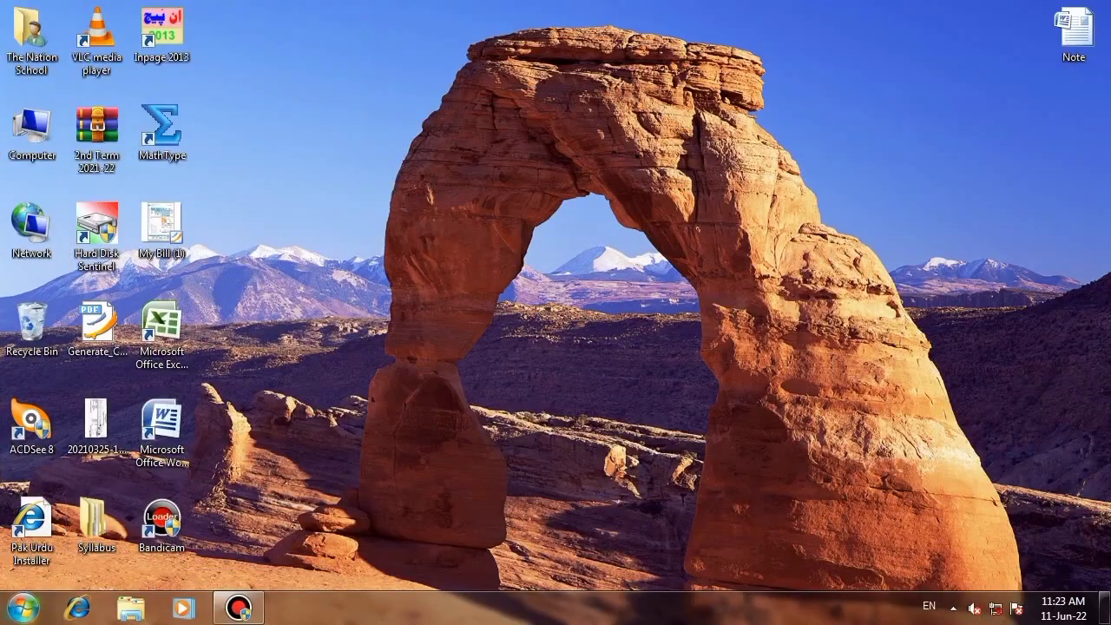
- Check the HP Universal printer in Devices and Printers without changing it, then close the window
{"action": "key", "text": "super"}
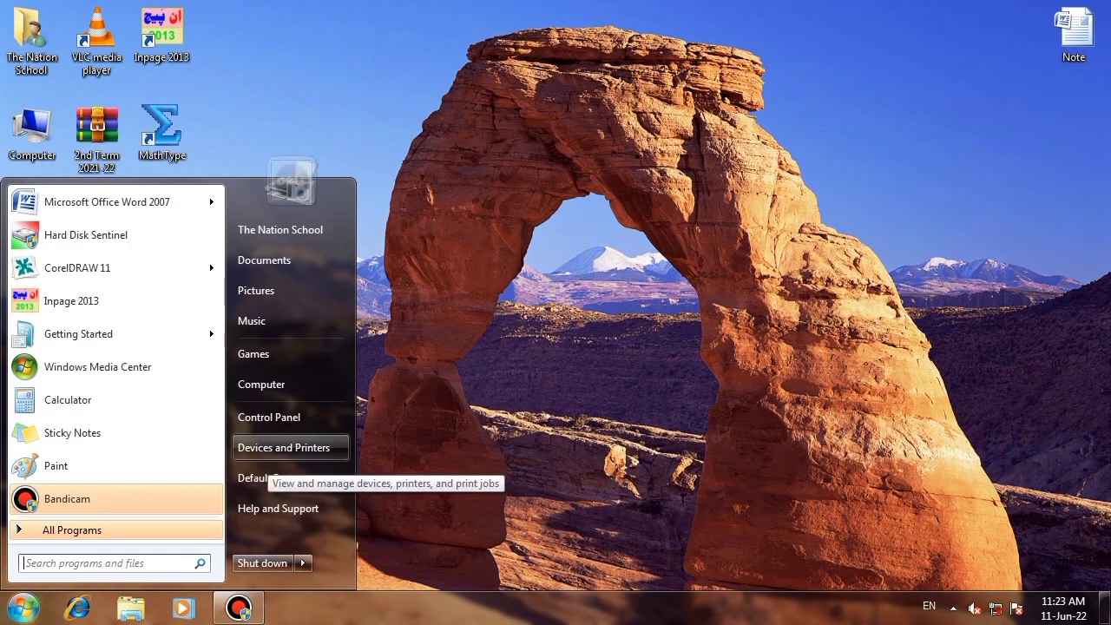
{"action": "left_click", "coordinate": [278, 447]}
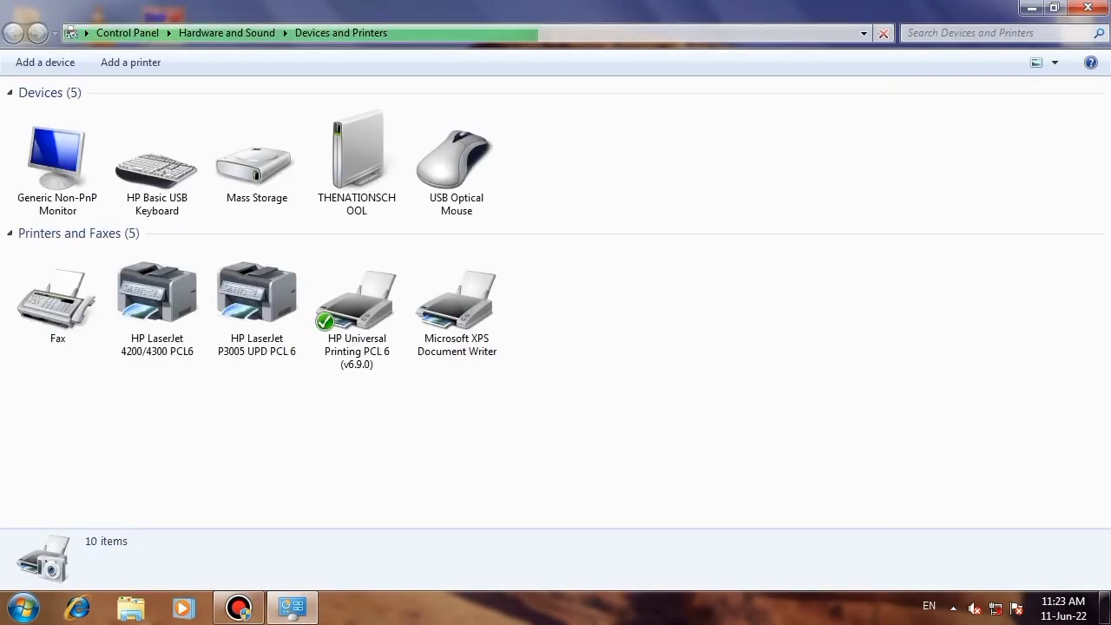
{"action": "left_click_drag", "start_coordinate": [303, 390], "coordinate": [118, 267]}
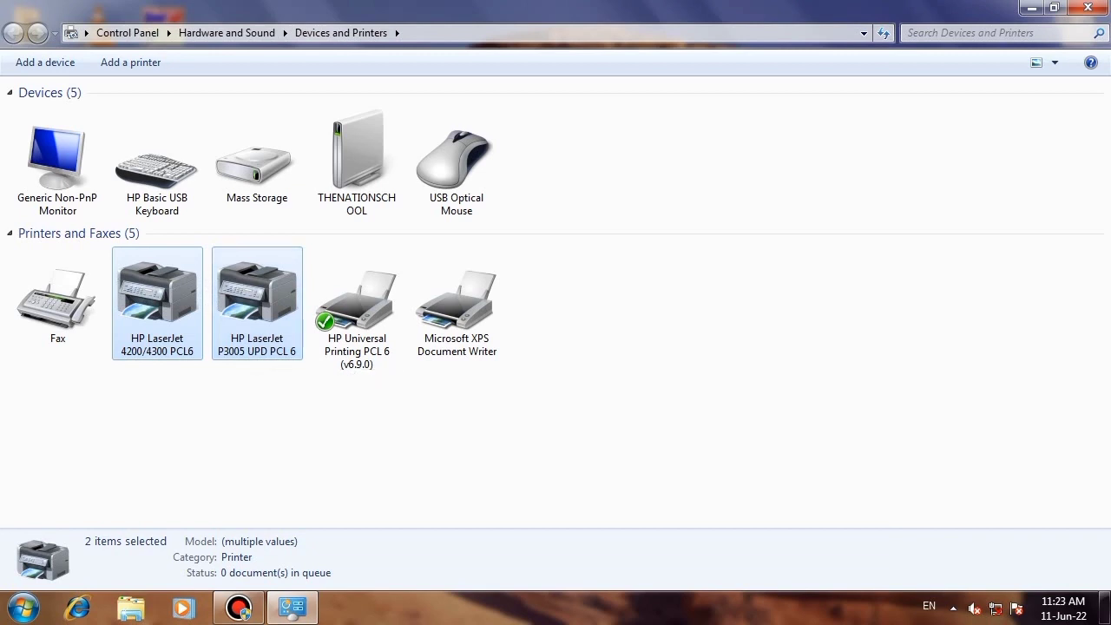
{"action": "left_click_drag", "start_coordinate": [382, 400], "coordinate": [425, 321]}
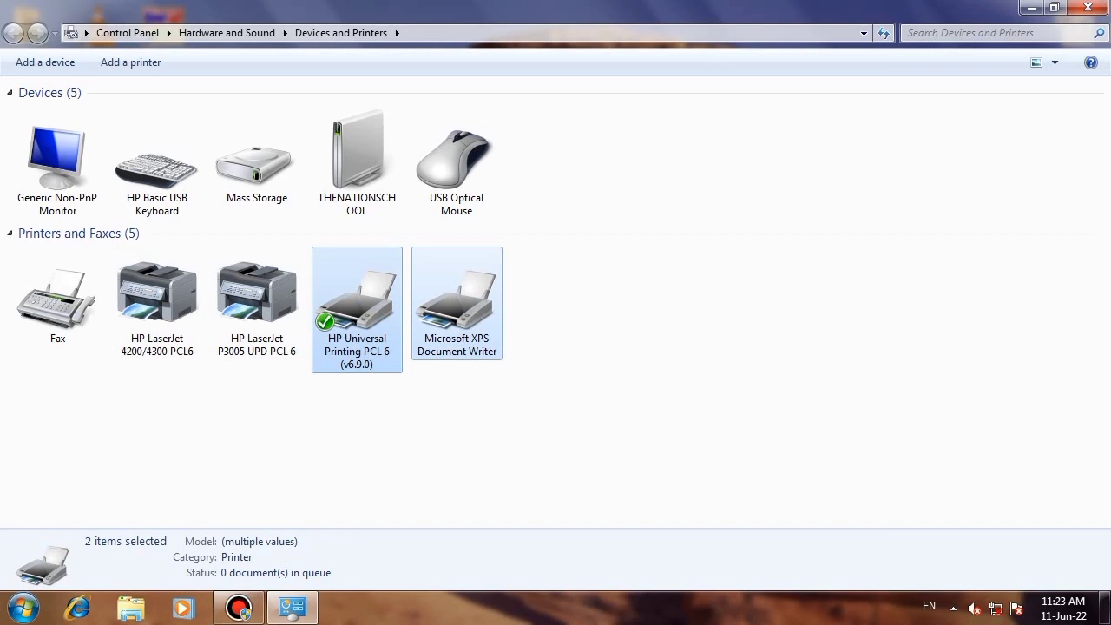
{"action": "left_click", "coordinate": [357, 299]}
{"action": "mouse_move", "coordinate": [354, 383]}
{"action": "left_mouse_down"}
{"action": "mouse_move", "coordinate": [410, 412]}
{"action": "mouse_move", "coordinate": [334, 354]}
{"action": "left_mouse_up"}
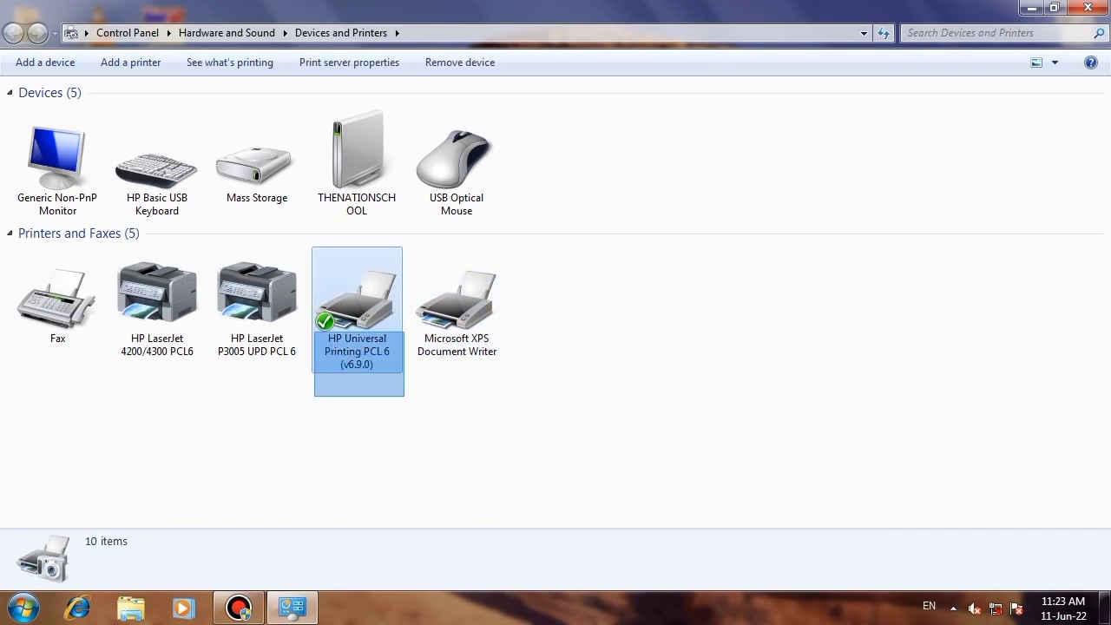
{"action": "mouse_move", "coordinate": [403, 396]}
{"action": "left_mouse_down"}
{"action": "mouse_move", "coordinate": [217, 249]}
{"action": "mouse_move", "coordinate": [306, 239]}
{"action": "left_mouse_up"}
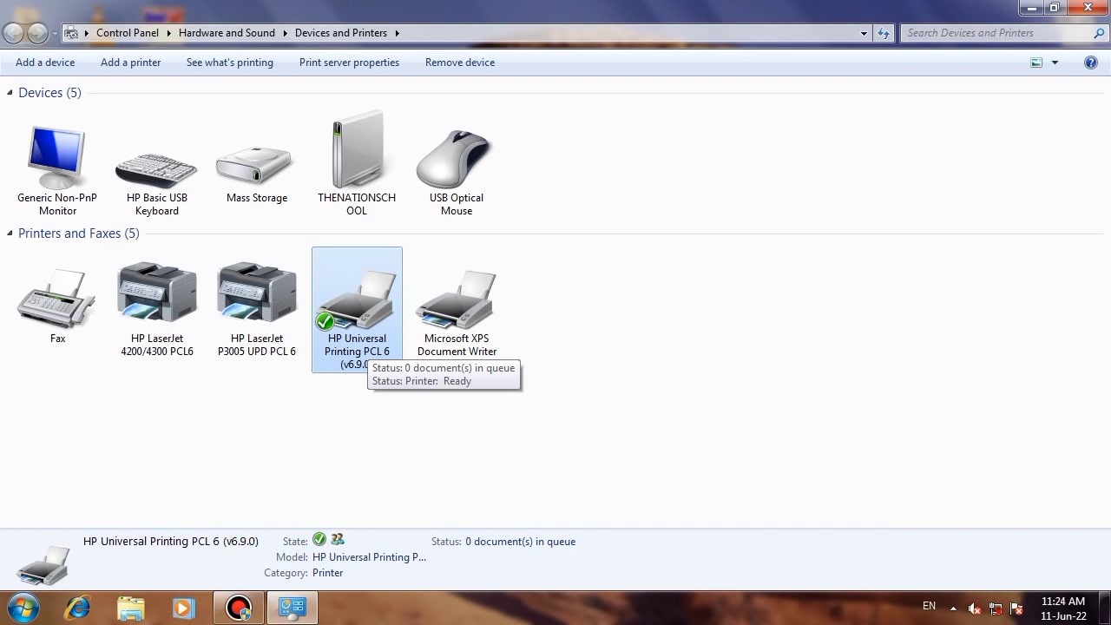
{"action": "right_click", "coordinate": [353, 322]}
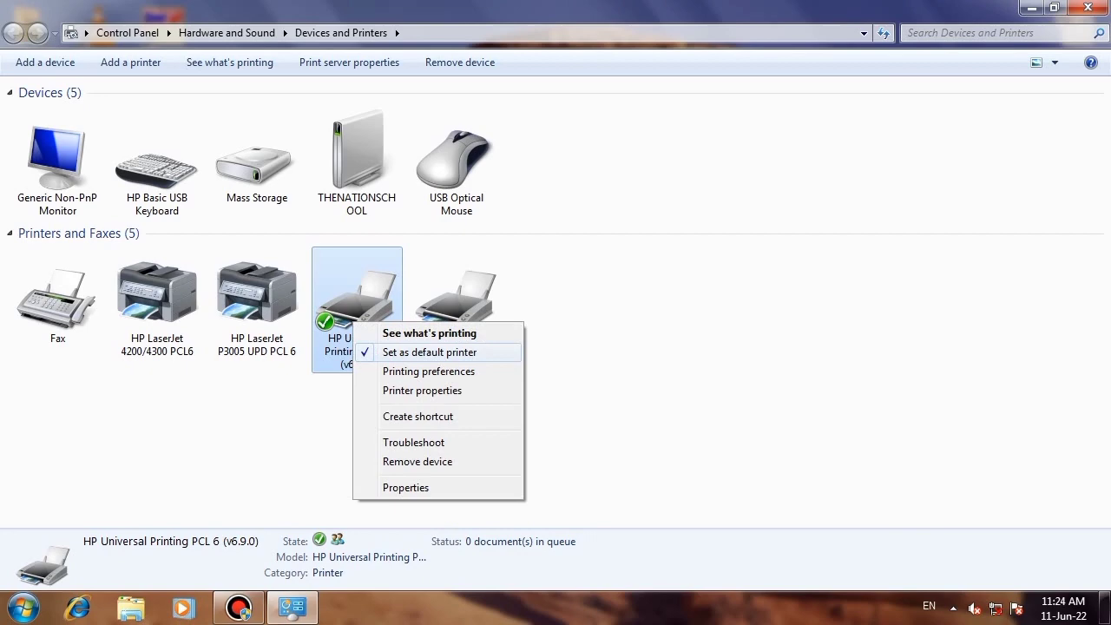
{"action": "key", "text": "Escape"}
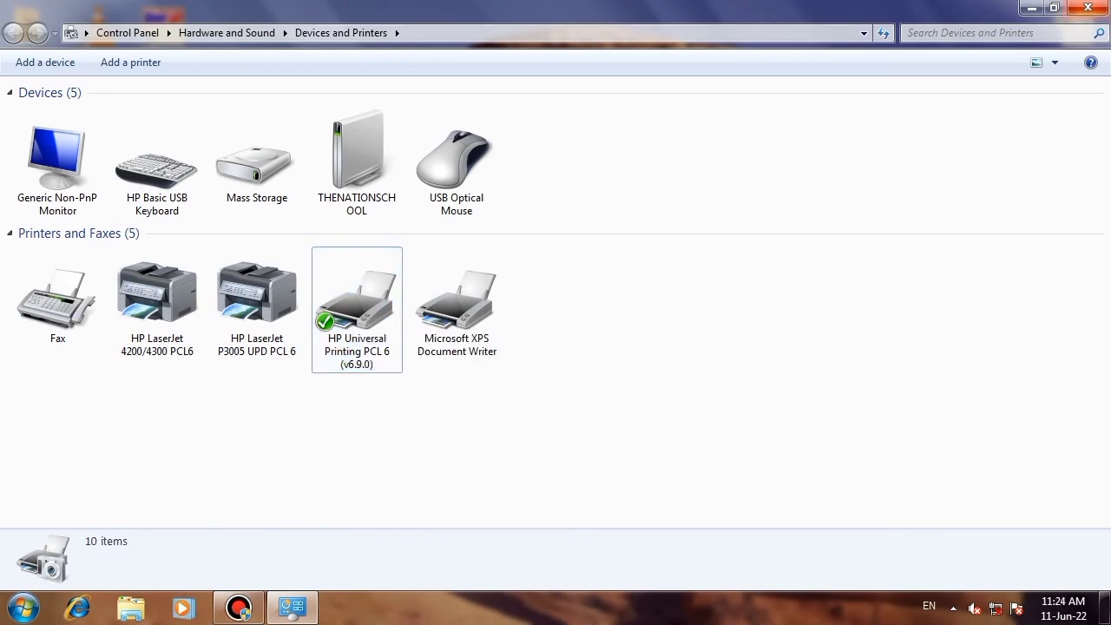
{"action": "key", "text": "alt+F4"}
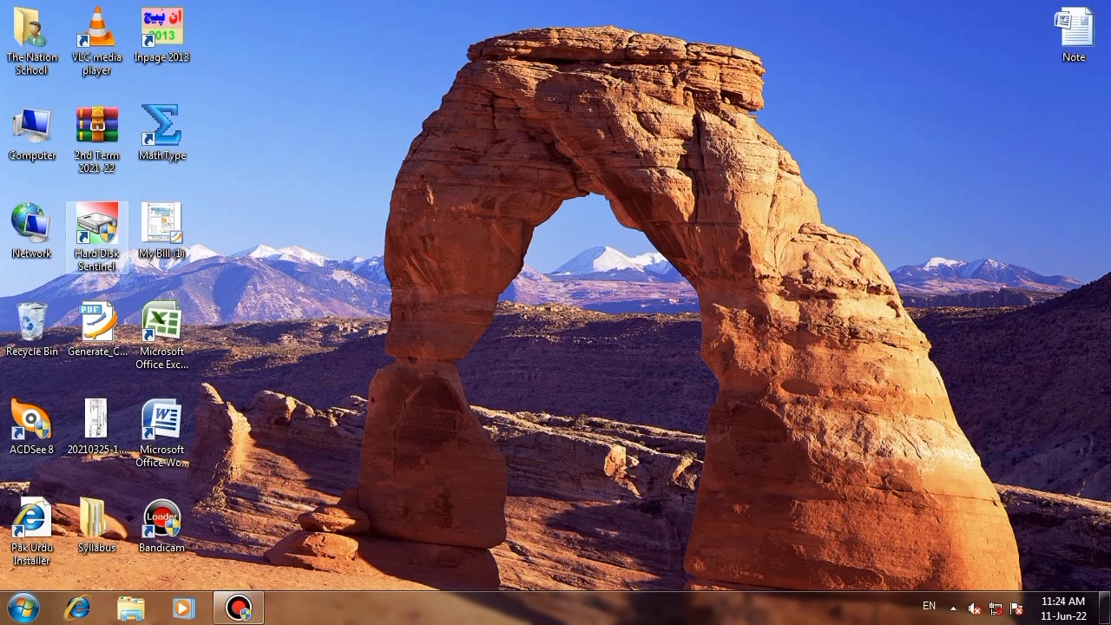
- Browse to Removable Disk (H:) > Notes > Class 4 and select 'English 4 2nd Term (unit 8 to 14)'
{"action": "double_click", "coordinate": [32, 130]}
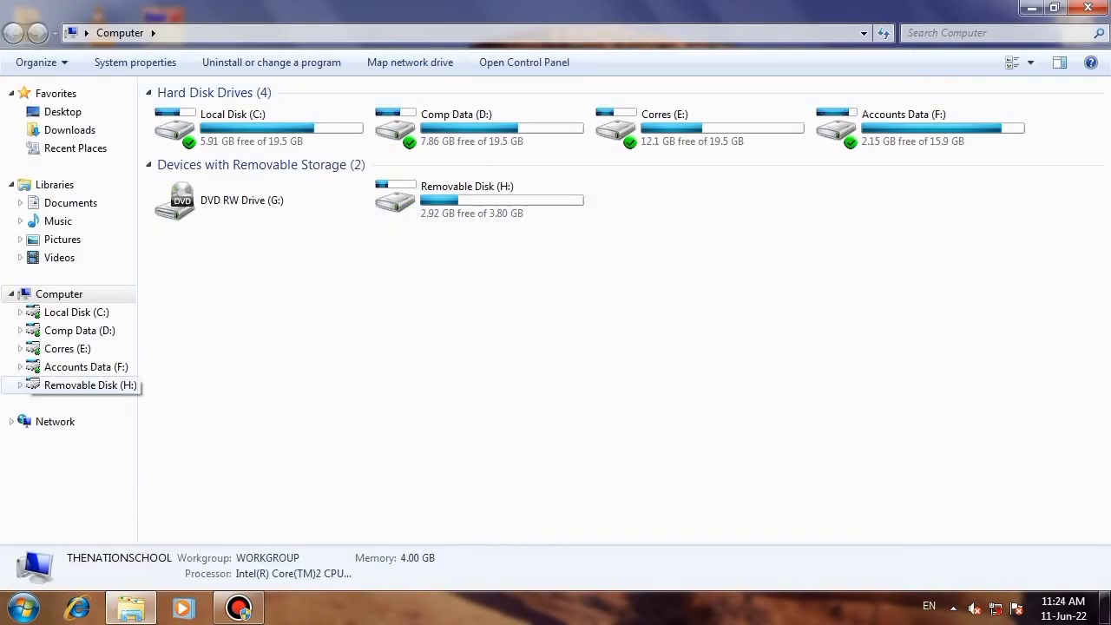
{"action": "left_click", "coordinate": [90, 385]}
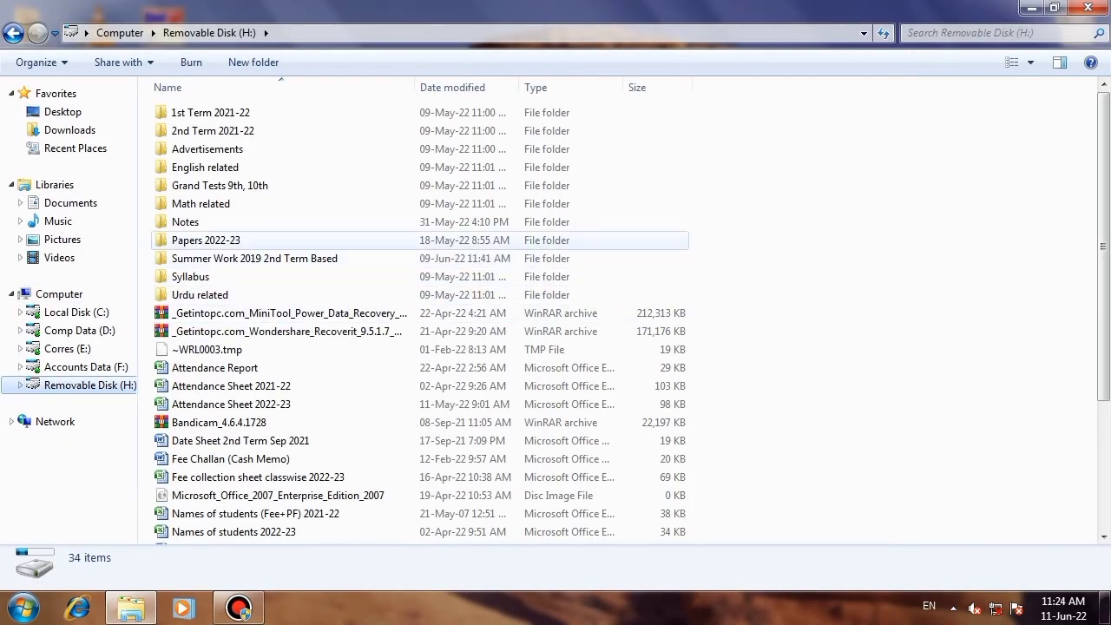
{"action": "double_click", "coordinate": [185, 222]}
{"action": "double_click", "coordinate": [193, 185]}
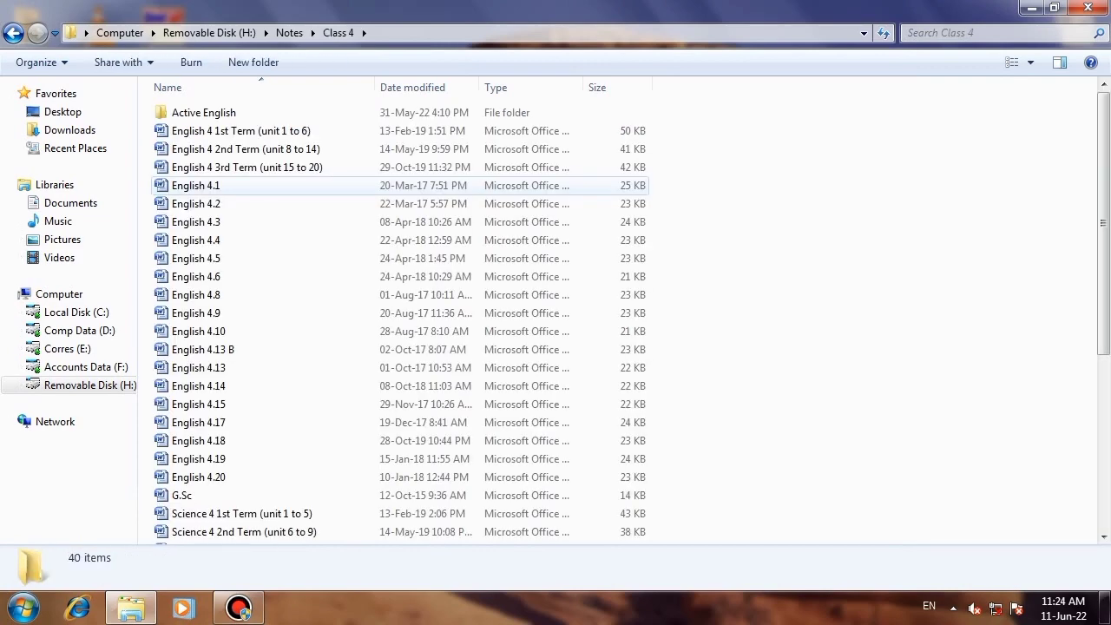
{"action": "scroll", "coordinate": [260, 203], "scroll_direction": "down", "scroll_amount": 3}
{"action": "scroll", "coordinate": [261, 157], "scroll_direction": "up", "scroll_amount": 2}
{"action": "scroll", "coordinate": [260, 148], "scroll_direction": "up", "scroll_amount": 1}
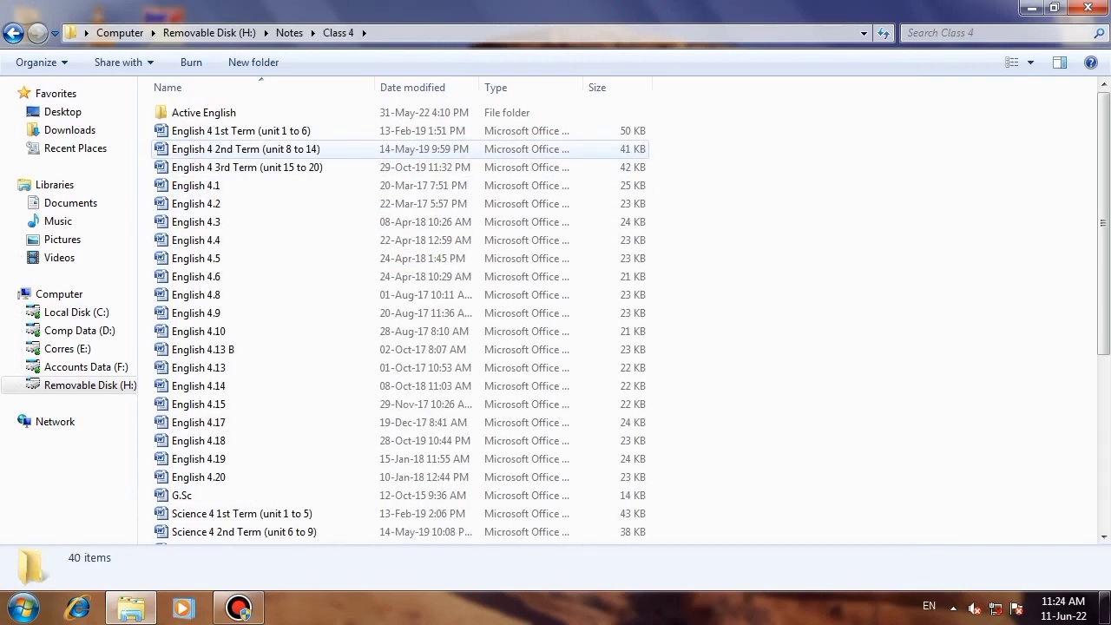
{"action": "left_click", "coordinate": [260, 149]}
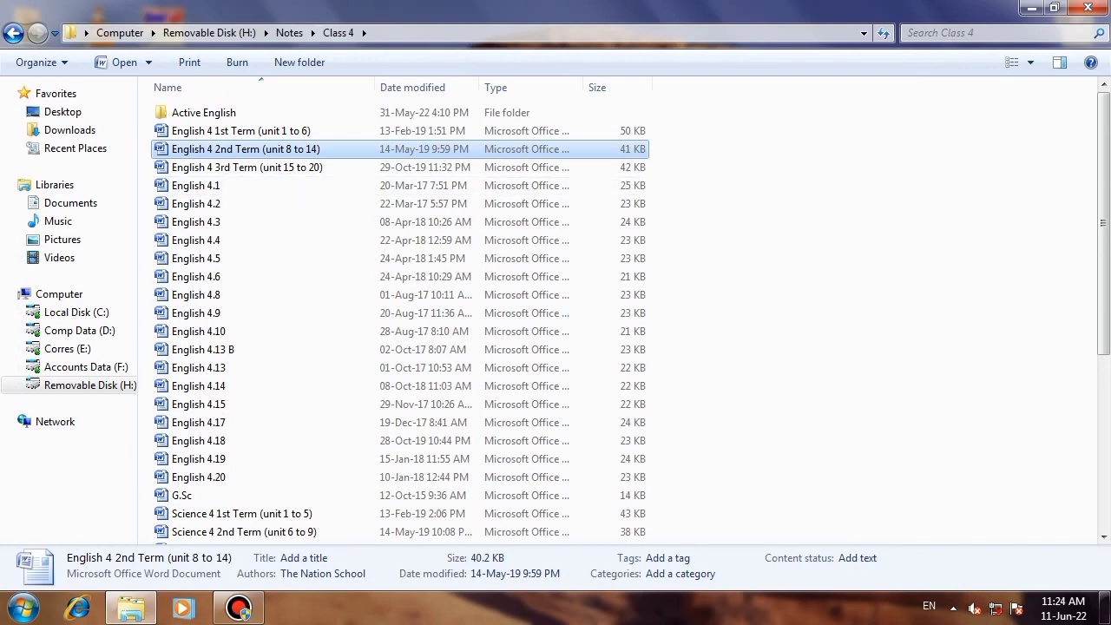
- Open 'English 4 2nd Term' in Word, scroll through its pages, and bring up the Print dialog
{"action": "key", "text": "Return"}
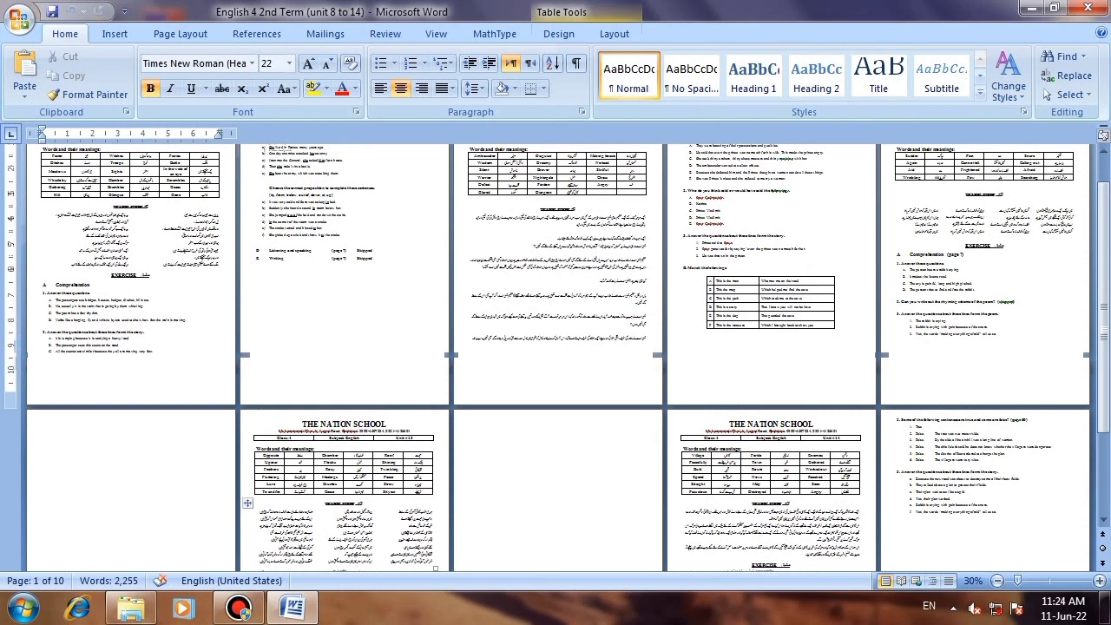
{"action": "scroll", "coordinate": [556, 356], "scroll_direction": "down", "scroll_amount": 2}
{"action": "scroll", "coordinate": [556, 356], "scroll_direction": "down", "scroll_amount": 2}
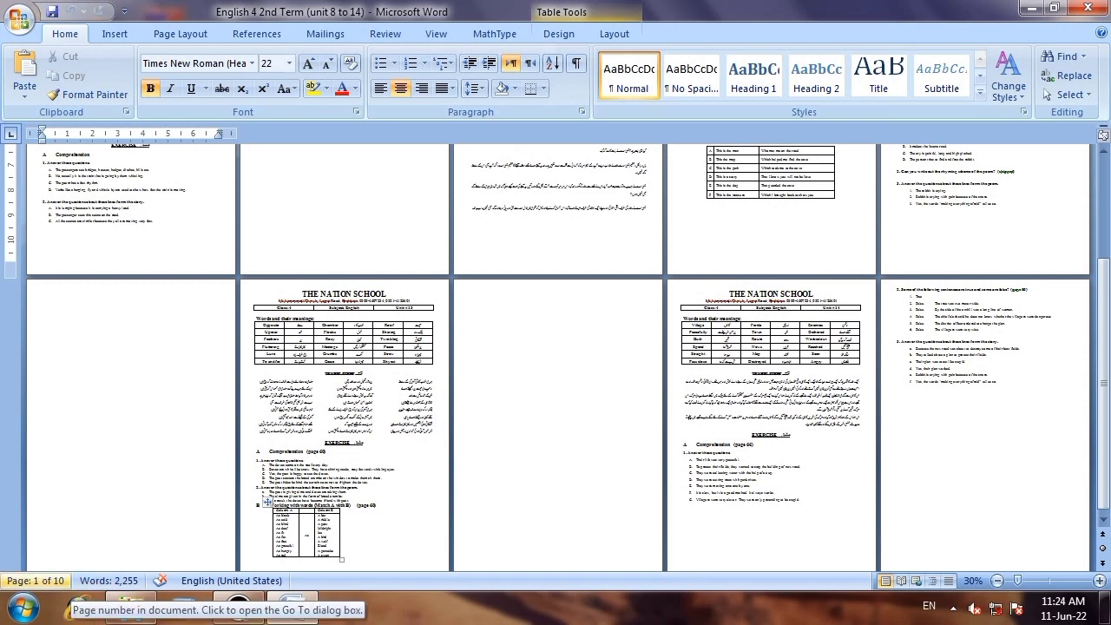
{"action": "scroll", "coordinate": [555, 356], "scroll_direction": "up", "scroll_amount": 2}
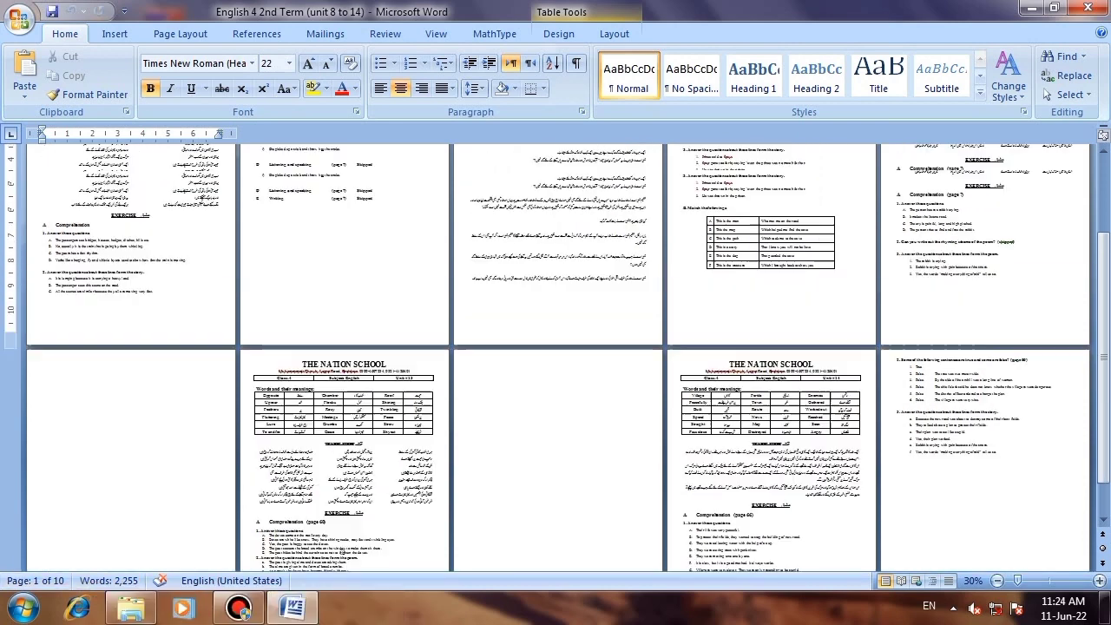
{"action": "scroll", "coordinate": [556, 356], "scroll_direction": "up", "scroll_amount": 2}
{"action": "scroll", "coordinate": [556, 356], "scroll_direction": "up", "scroll_amount": 1}
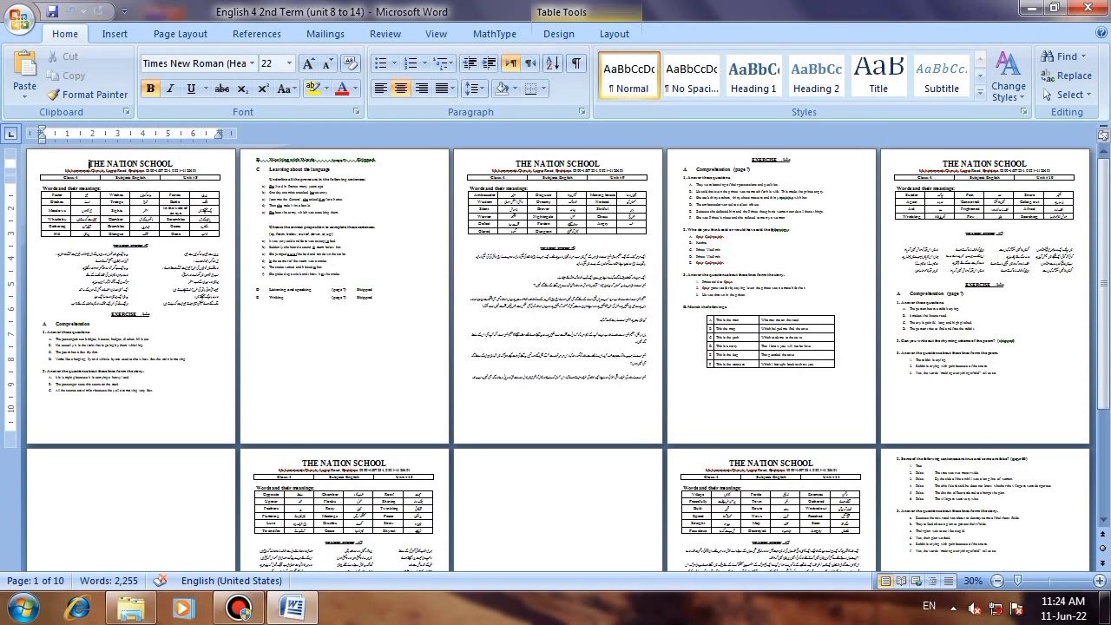
{"action": "key", "text": "ctrl+p"}
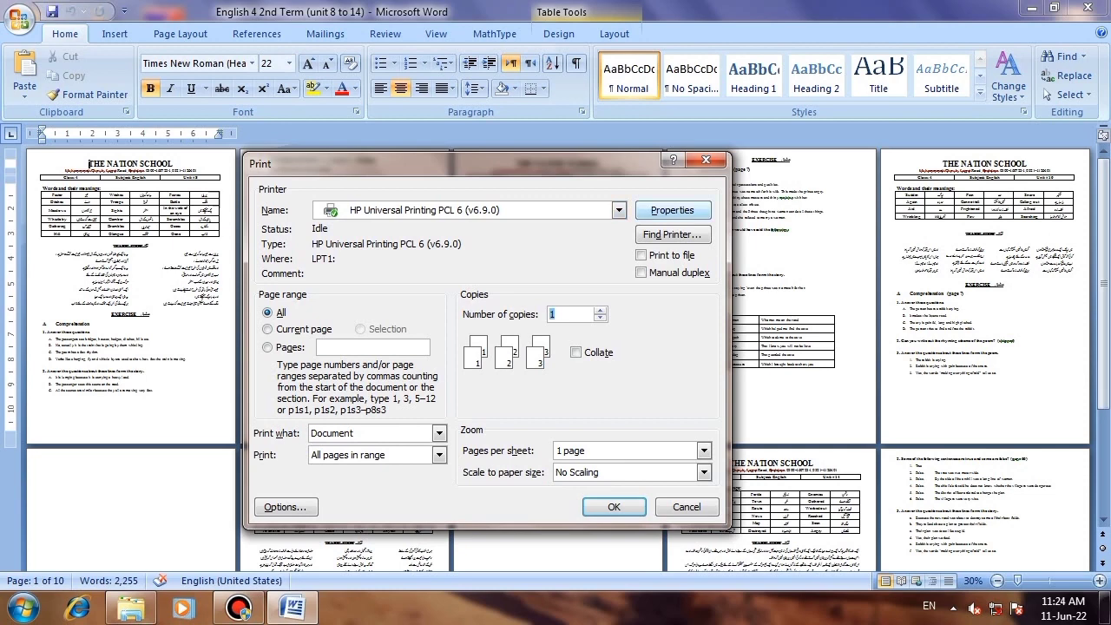
- Apply the EcoSMART Settings shortcut with A4 paper in the HP printer properties
{"action": "key", "text": "alt+p"}
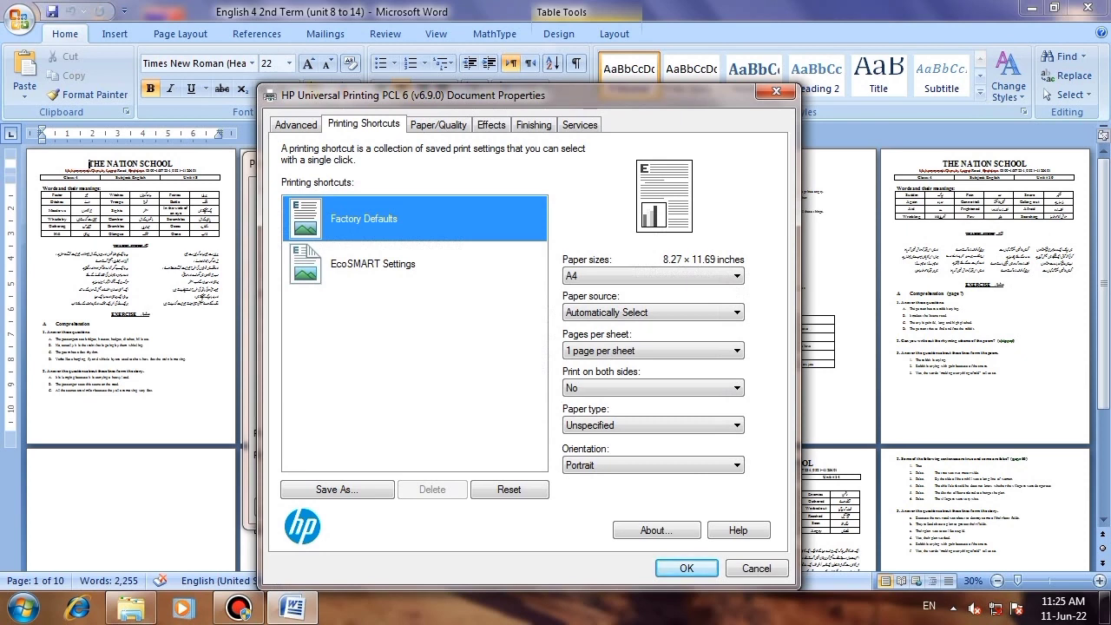
{"action": "key", "text": "Down"}
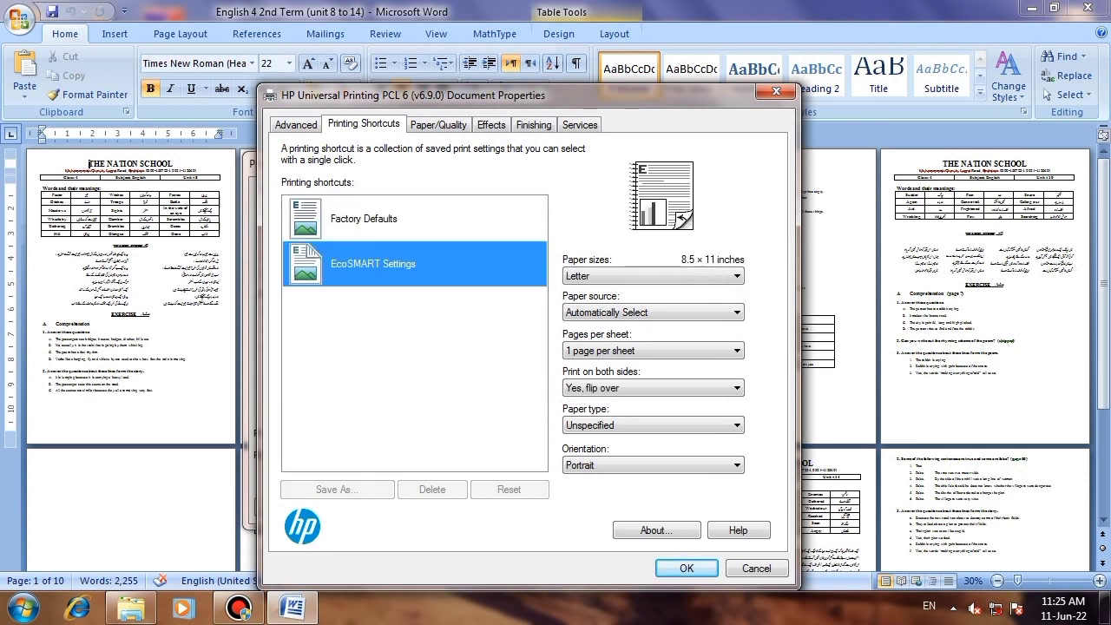
{"action": "key", "text": "Tab"}
{"action": "key", "text": "alt+Down"}
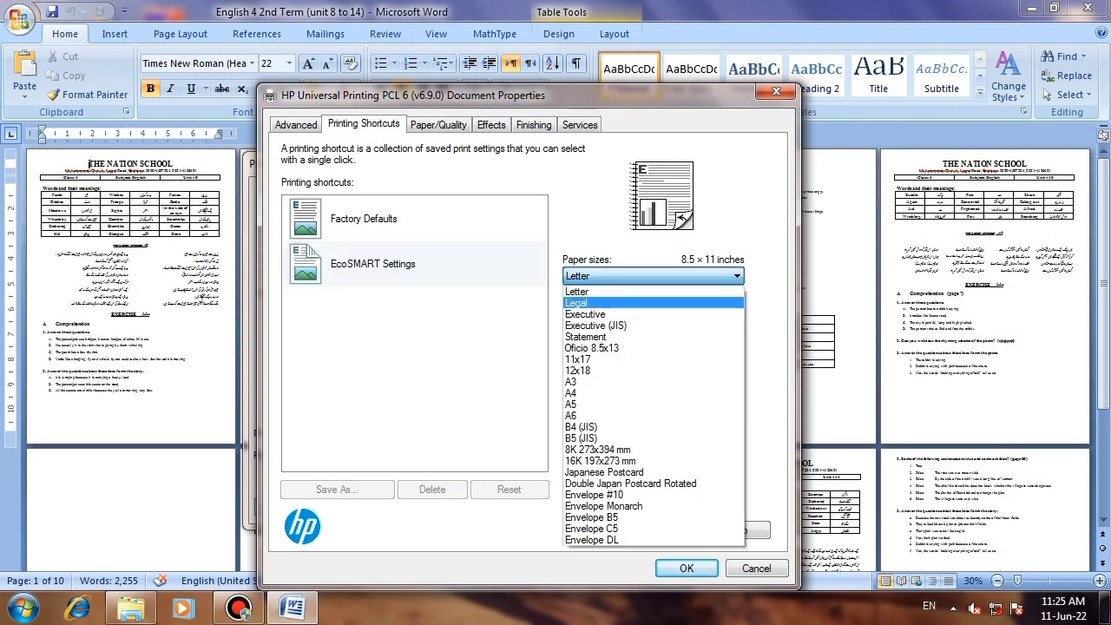
{"action": "key", "text": "a"}
{"action": "key", "text": "4"}
{"action": "key", "text": "Return"}
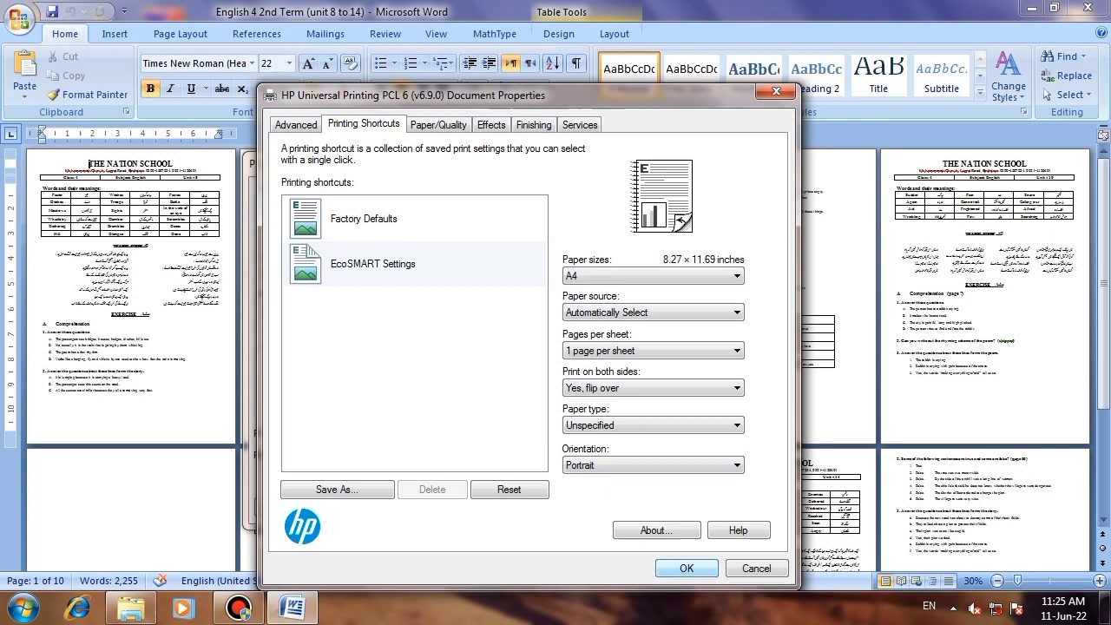
{"action": "key", "text": "Return"}
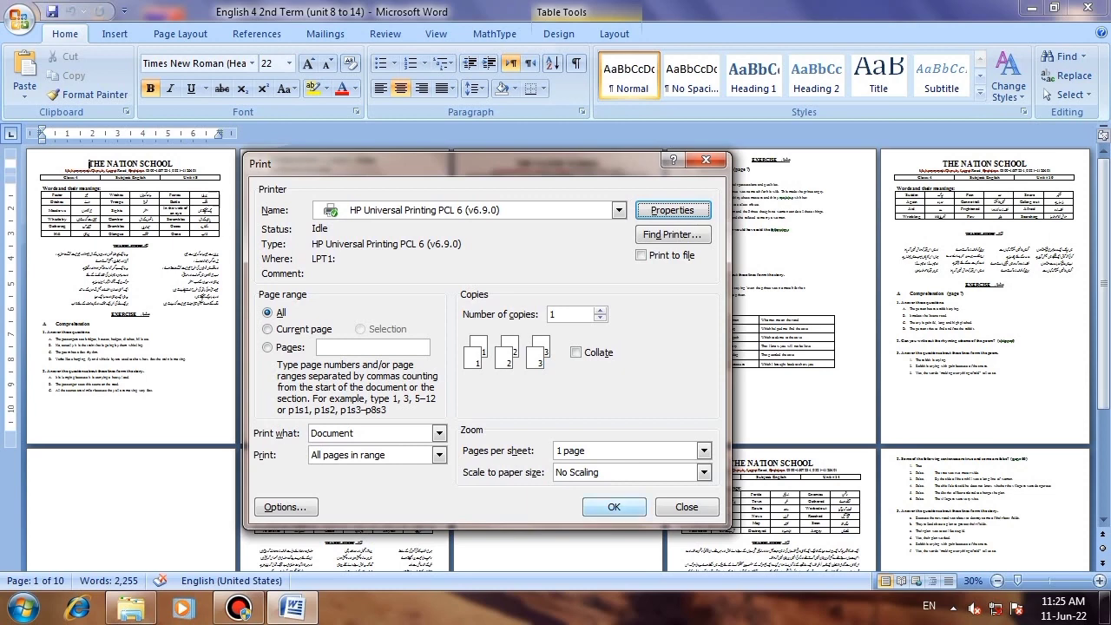
- Print all 10 pages on the HP Universal Printing PCL 6 printer
{"action": "key", "text": "Return"}
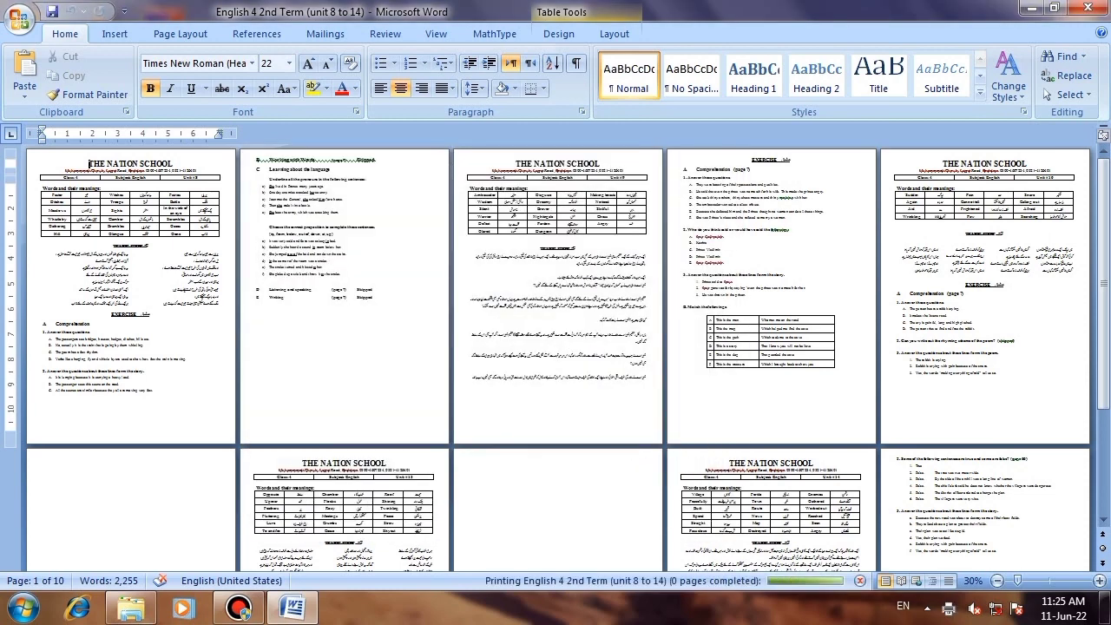